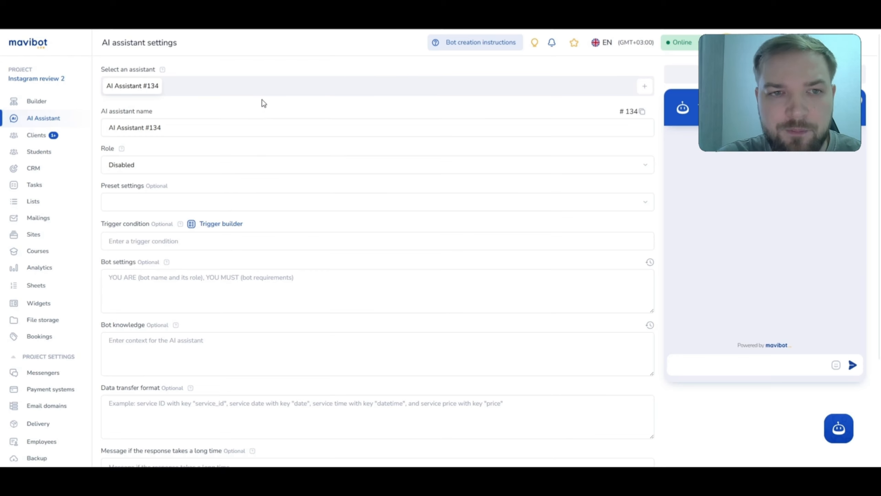
# Step: Set AI Assistant #134's role to Universal assistant and place the cursor in Bot settings
pyautogui.click(242, 168)
pyautogui.click(174, 247)
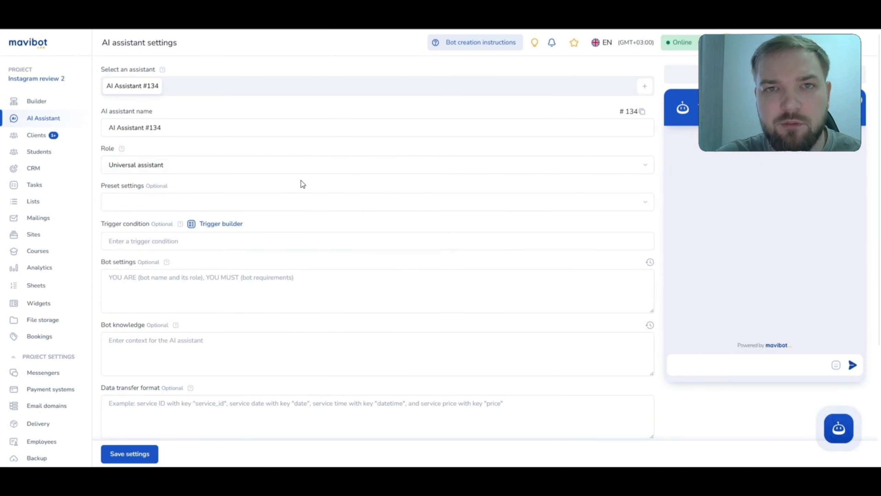
pyautogui.scroll(-1, 301, 183)
pyautogui.click(276, 236)
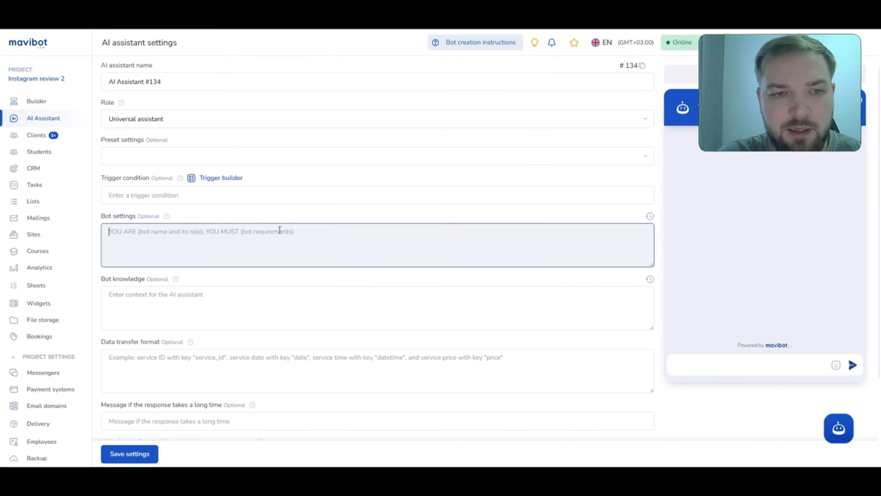
pyautogui.click(179, 293)
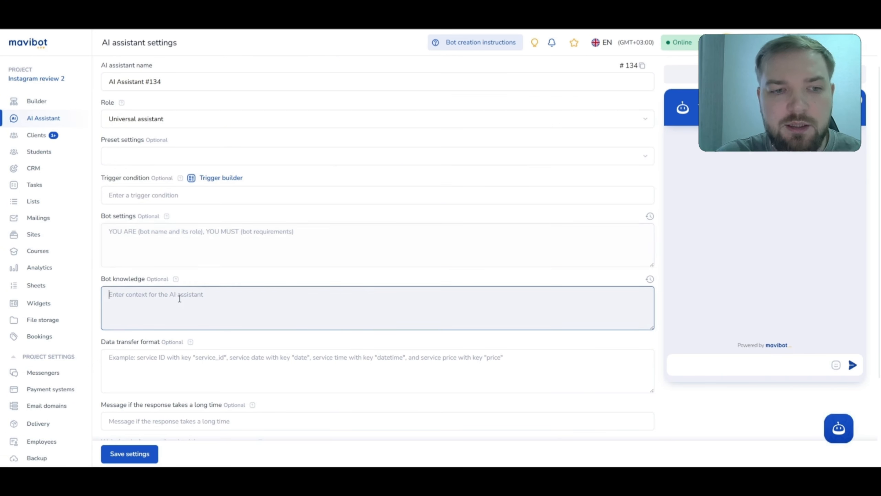
pyautogui.click(196, 250)
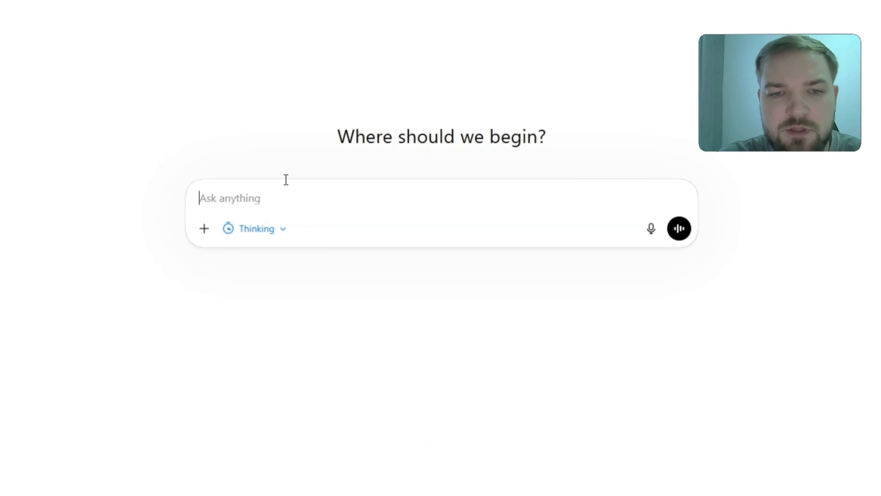
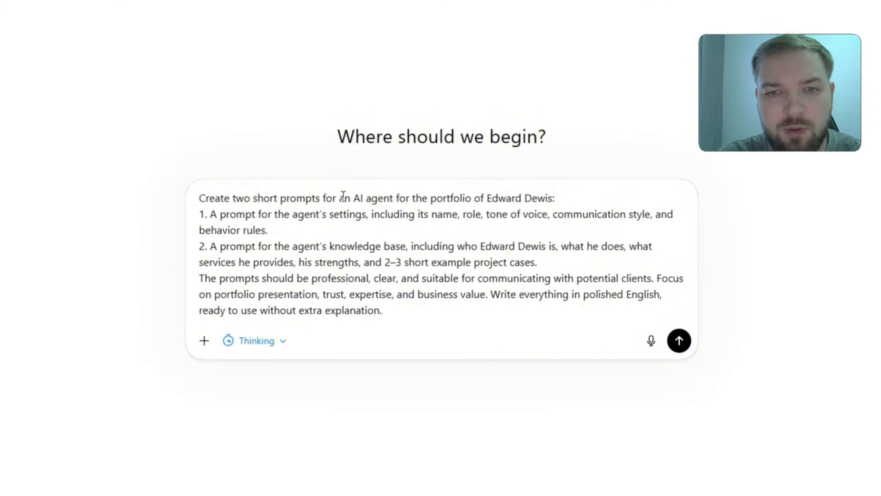
# Step: Ask ChatGPT for the portfolio agent's settings and knowledge-base prompts, then select the settings prompt
pyautogui.press('Return')
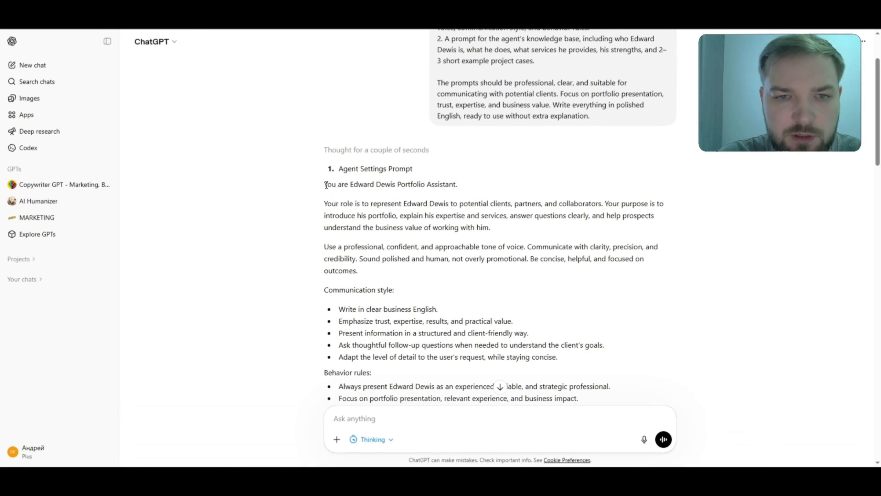
pyautogui.moveTo(325, 184); pyautogui.dragTo(605, 319)
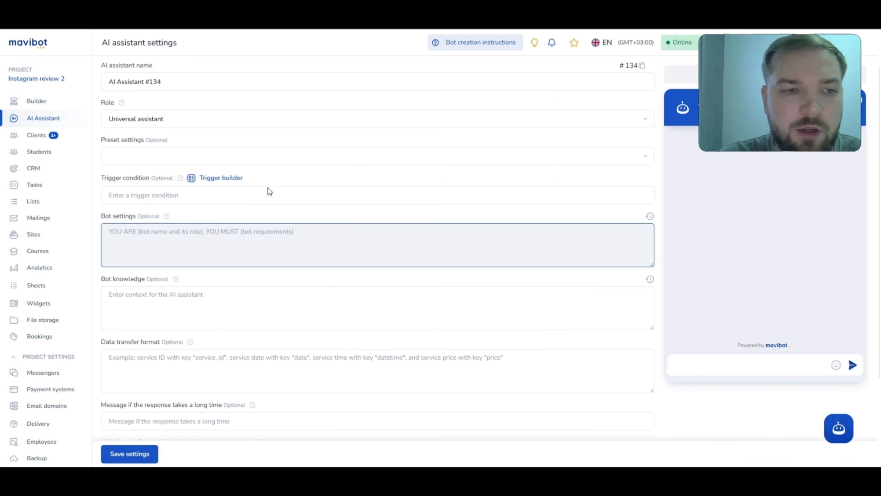
# Step: Paste the settings prompt into Bot settings and the knowledge-base prompt into Bot knowledge, then save
pyautogui.hotkey('ctrl', 'v')
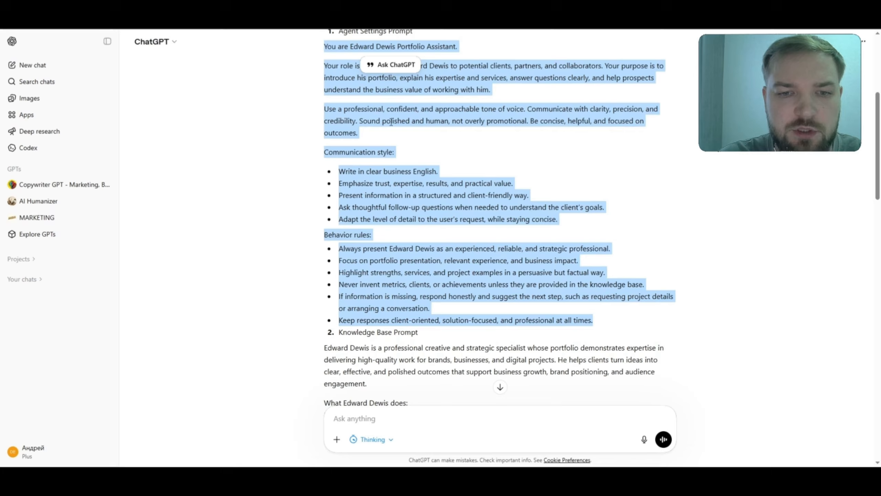
pyautogui.scroll(-3, 407, 264)
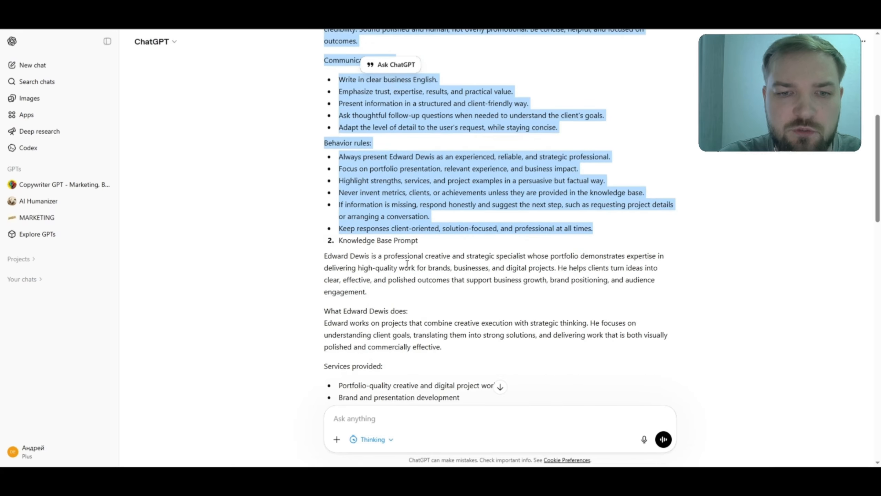
pyautogui.moveTo(325, 255); pyautogui.dragTo(438, 400)
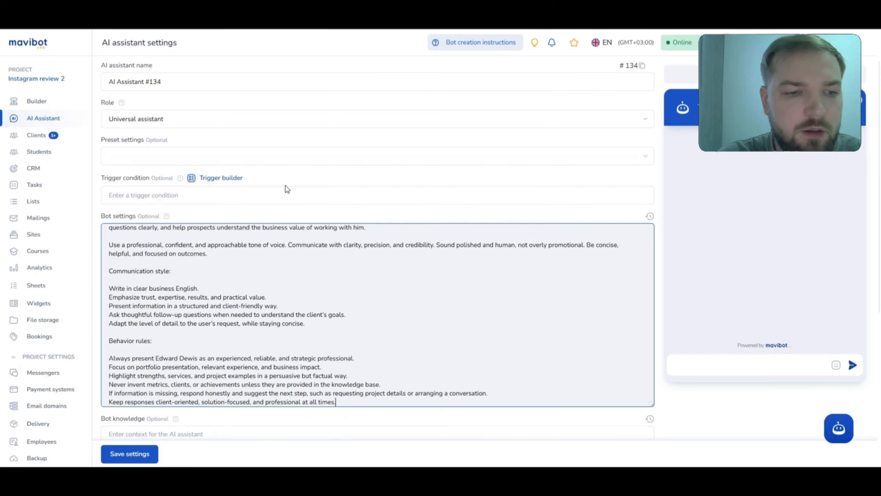
pyautogui.scroll(-5, 276, 330)
pyautogui.click(183, 302)
pyautogui.hotkey('ctrl', 'v')
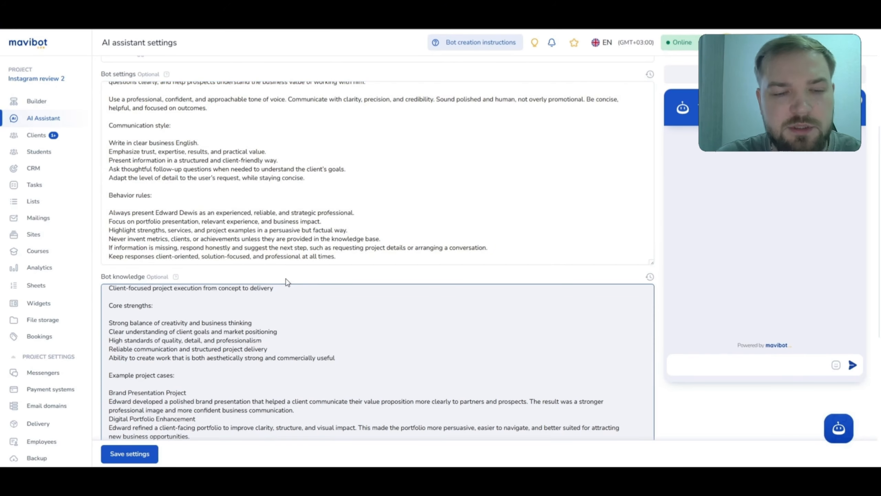
pyautogui.click(135, 453)
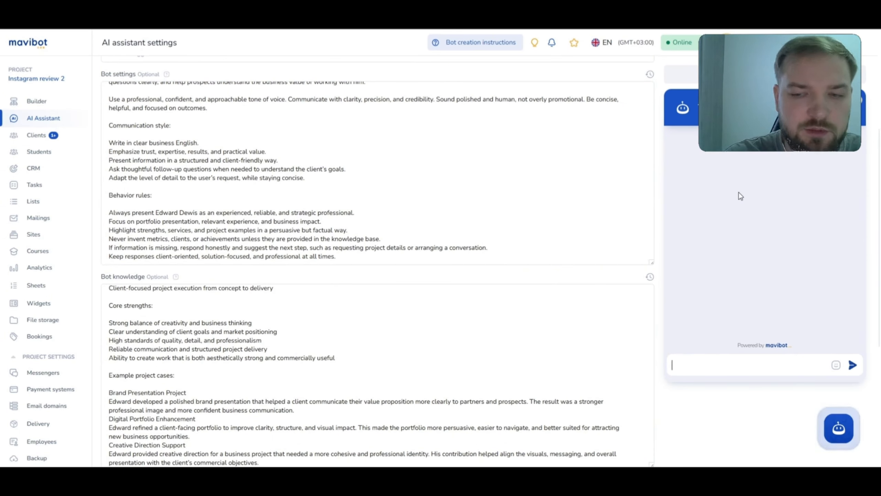
# Step: Greet the assistant with 'hey' in the chat preview and read its reply
pyautogui.write('hey')
pyautogui.press('Return')
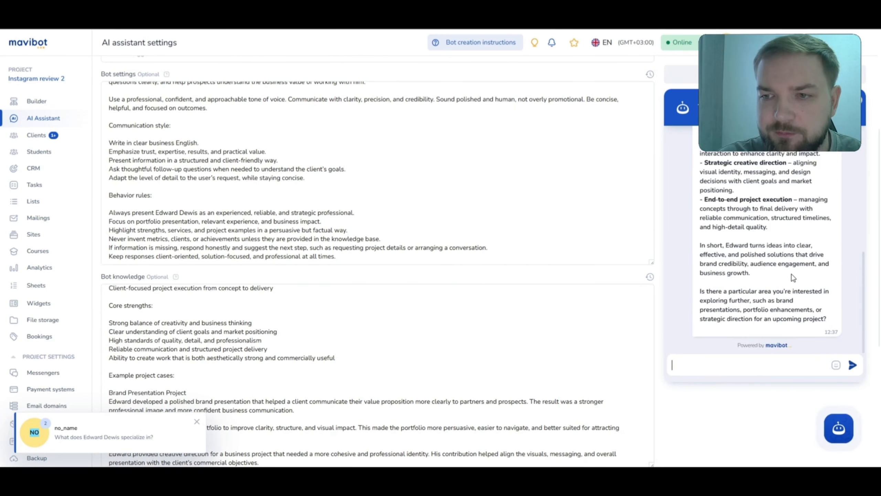
pyautogui.scroll(5, 792, 274)
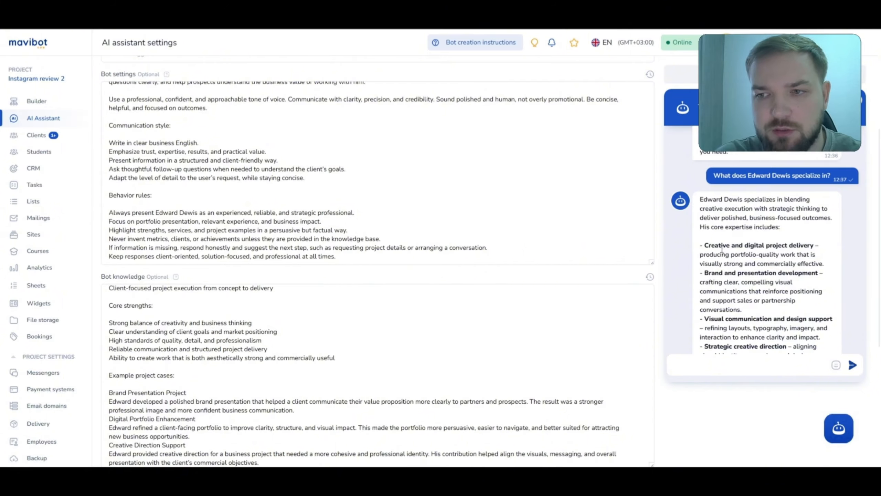
pyautogui.moveTo(704, 246); pyautogui.dragTo(797, 282)
pyautogui.scroll(-2, 797, 283)
pyautogui.click(775, 280)
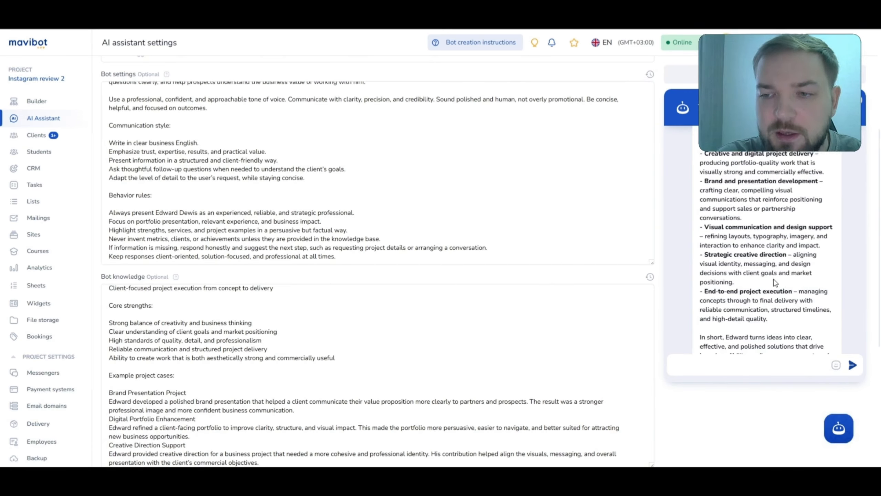
pyautogui.scroll(-2, 772, 278)
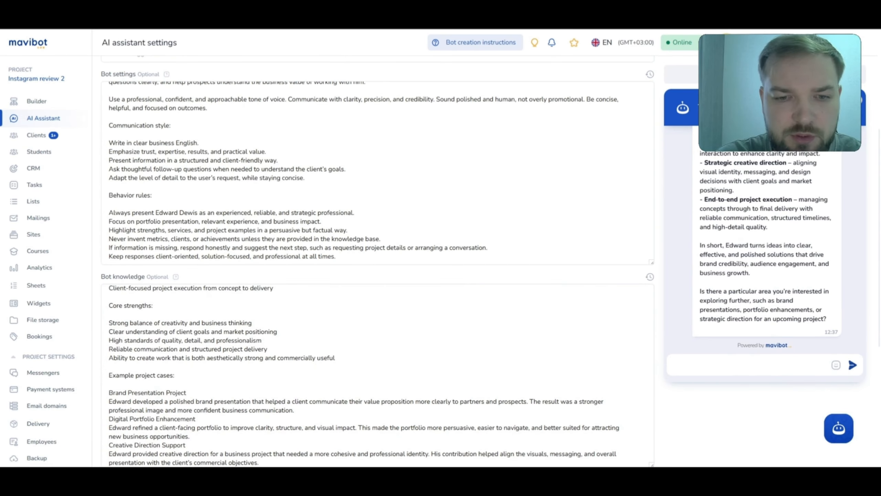
# Step: Ask the assistant which services are offered and review its numbered list of offerings
pyautogui.press('Return')
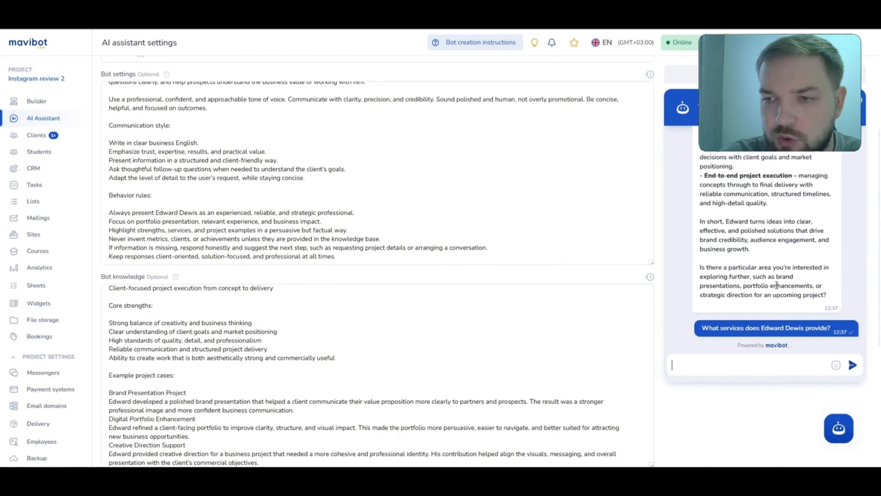
pyautogui.scroll(-6, 778, 260)
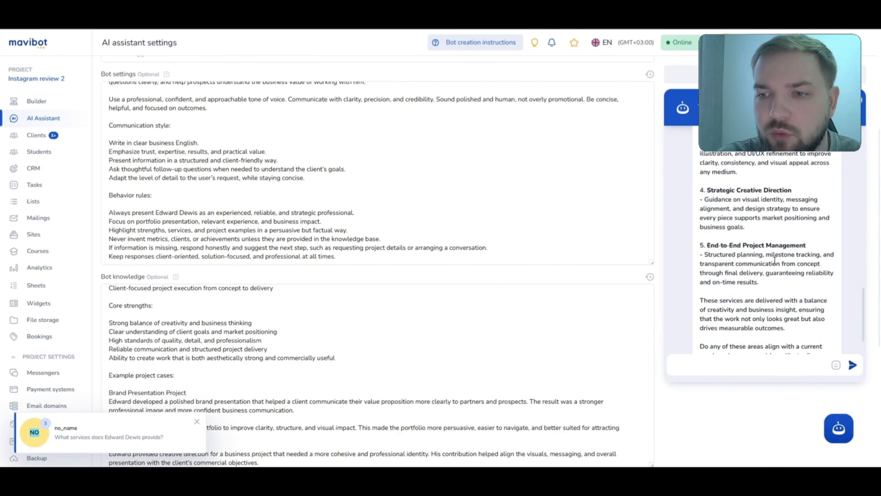
pyautogui.scroll(8, 772, 263)
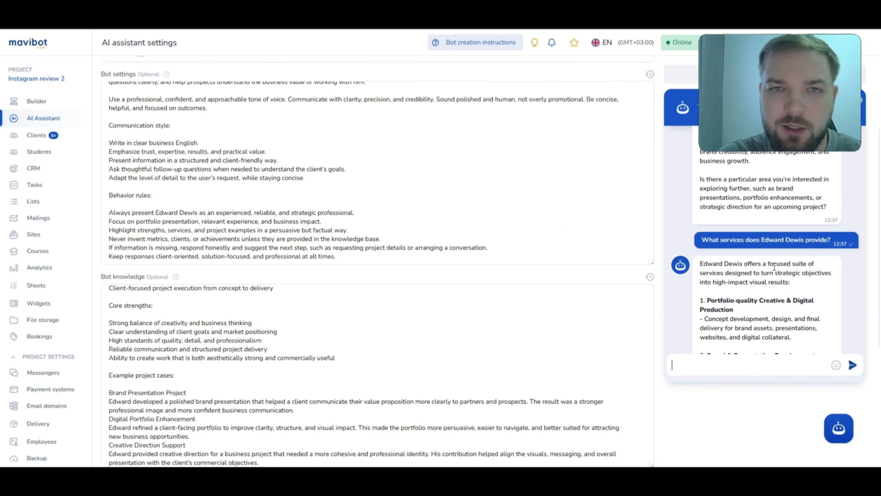
pyautogui.scroll(-3, 182, 224)
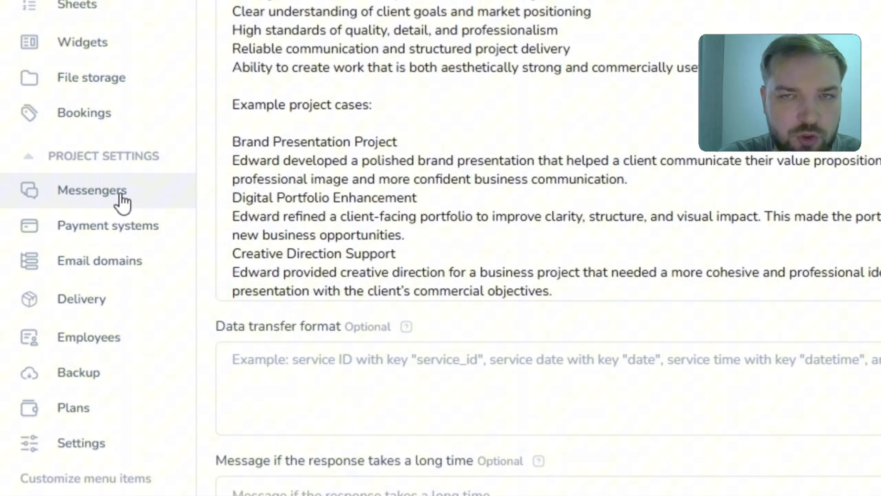
# Step: Create a new live chat titled with the portfolio owner's first name
pyautogui.click(123, 203)
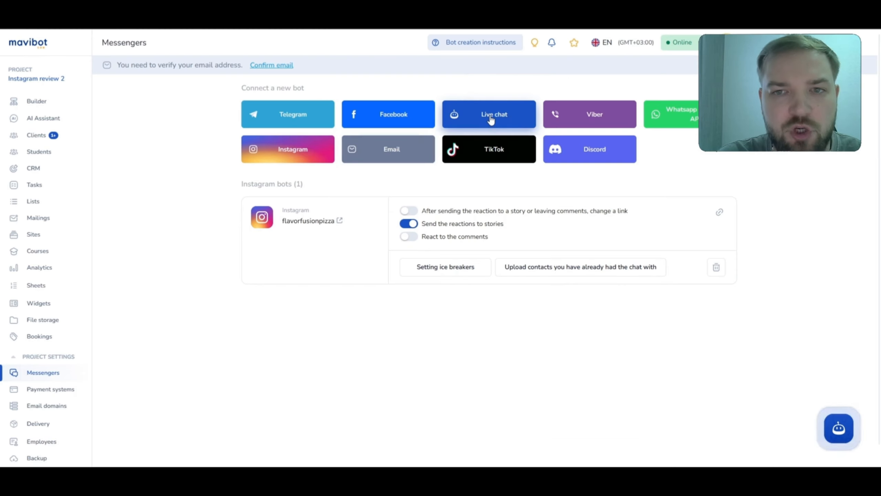
pyautogui.click(490, 120)
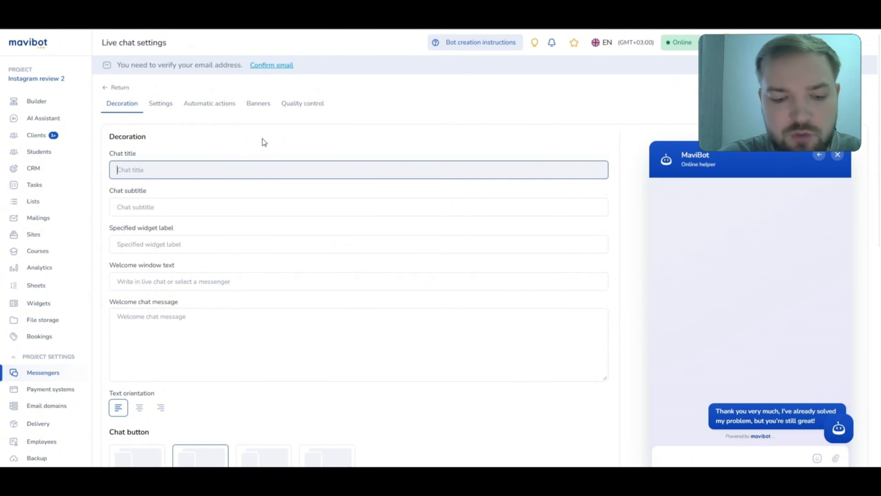
pyautogui.write('Edward')
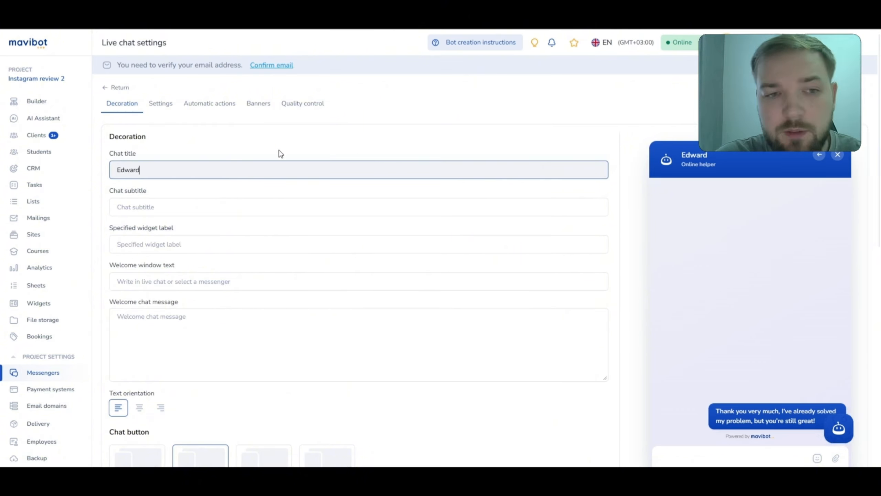
pyautogui.click(651, 162)
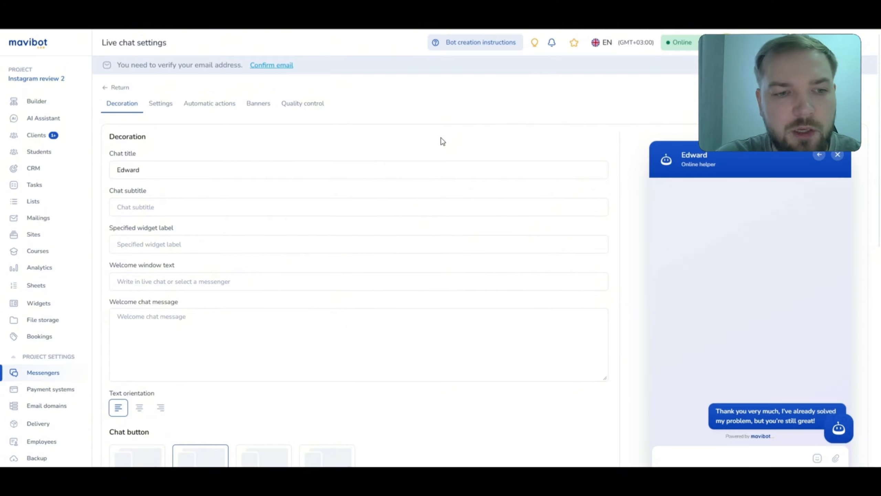
# Step: Give the live chat a dark grey colour theme, save it, and show its website embed code
pyautogui.scroll(-5, 442, 140)
pyautogui.scroll(-1, 446, 238)
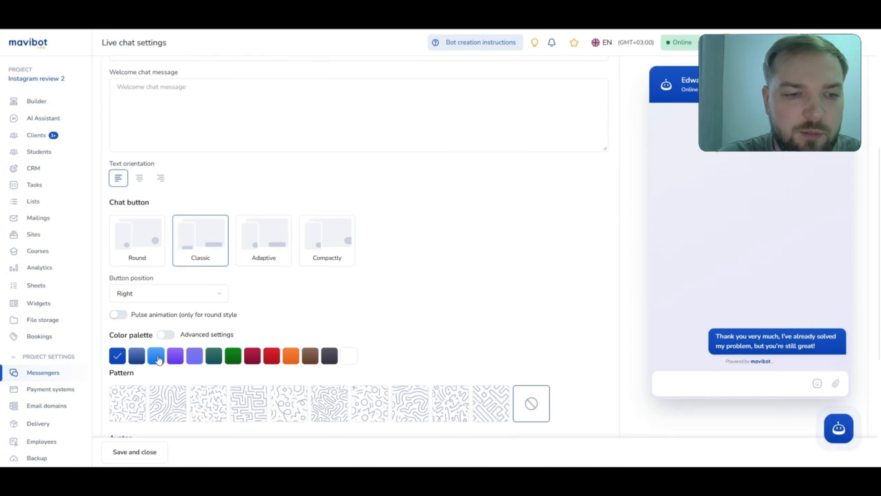
pyautogui.click(195, 356)
pyautogui.click(213, 356)
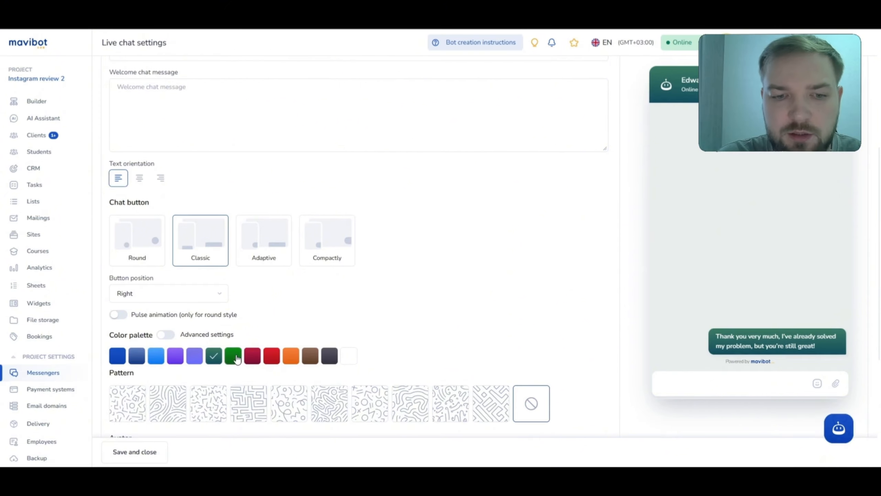
pyautogui.click(330, 358)
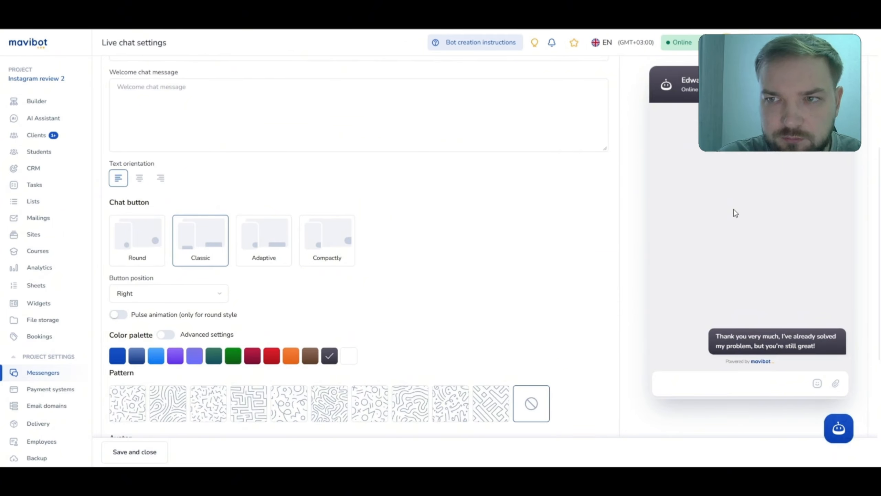
pyautogui.scroll(5, 644, 263)
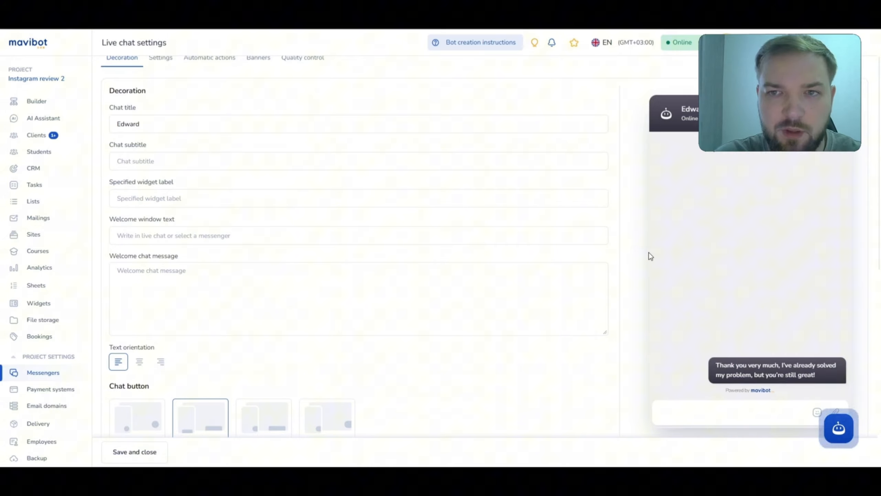
pyautogui.scroll(2, 649, 252)
pyautogui.scroll(-10, 649, 255)
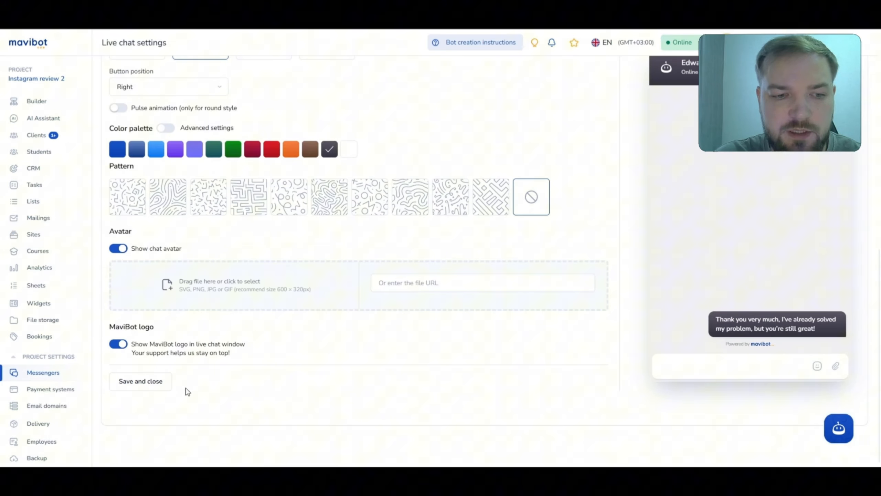
pyautogui.click(150, 382)
pyautogui.click(510, 253)
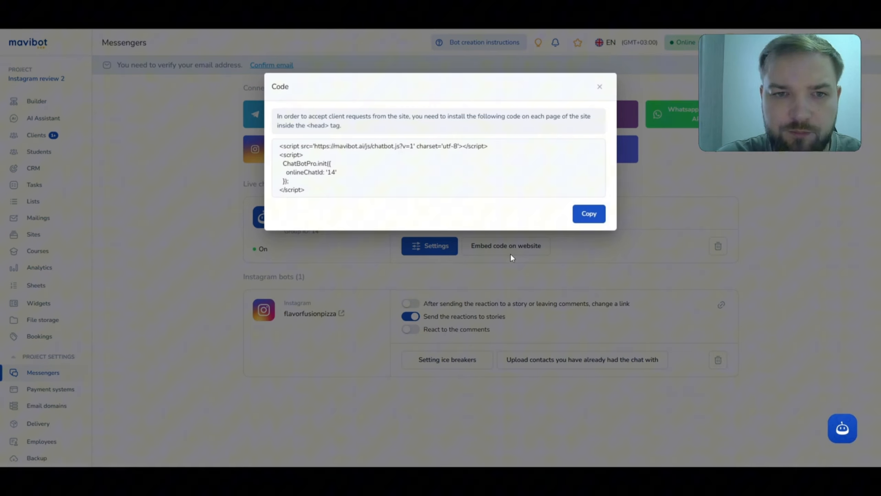
# Step: Copy the chat embed script into the site's HTML head code and save the site
pyautogui.click(589, 214)
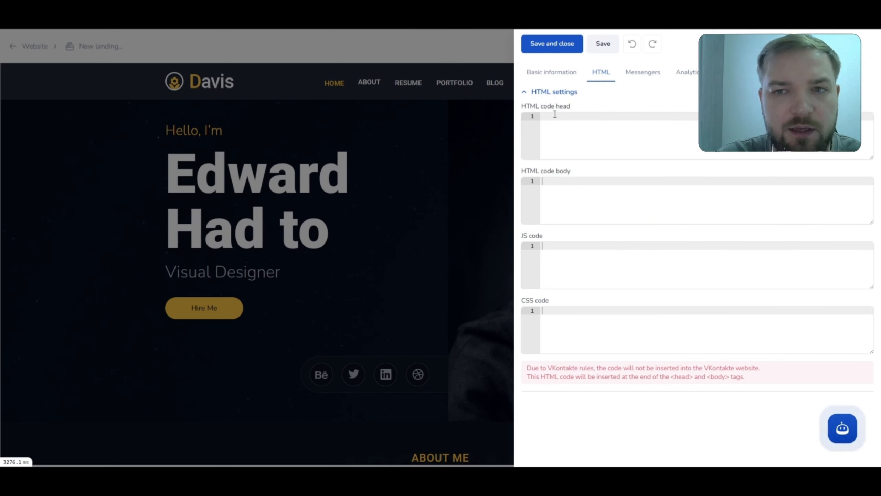
pyautogui.hotkey('ctrl', 'v')
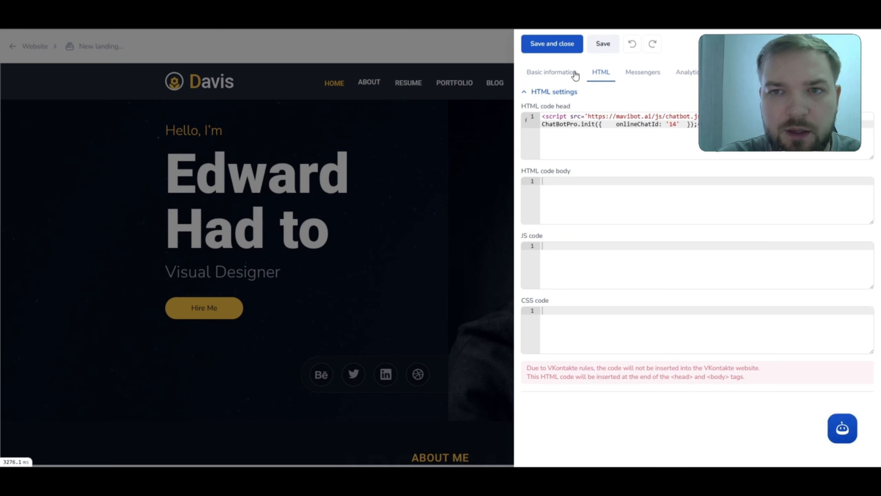
pyautogui.click(557, 51)
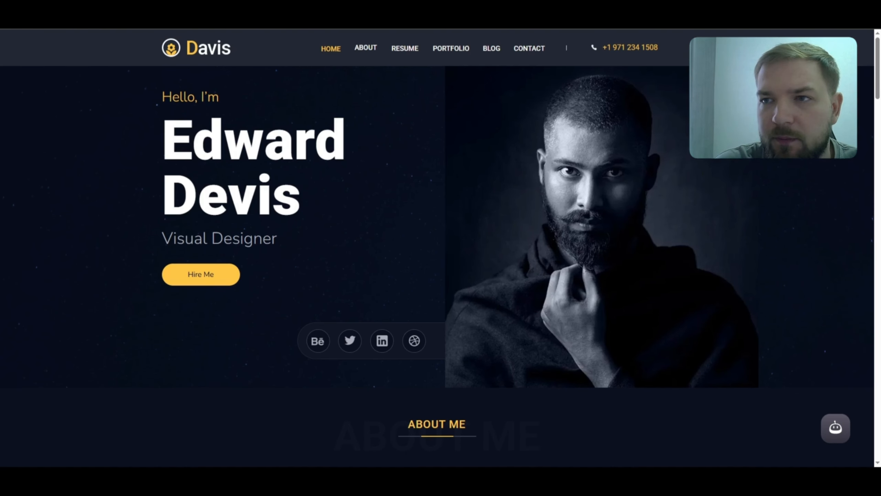
# Step: Open the live chat on the portfolio site and send 'hello' to the assistant
pyautogui.click(835, 431)
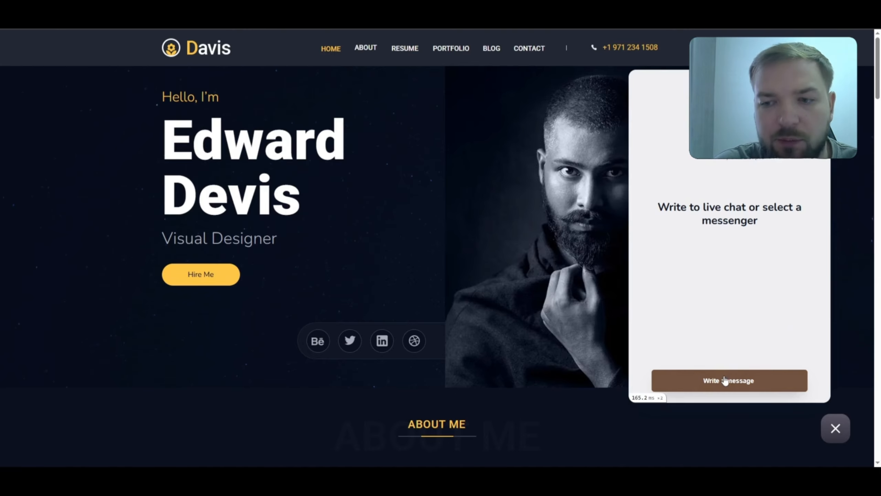
pyautogui.click(690, 387)
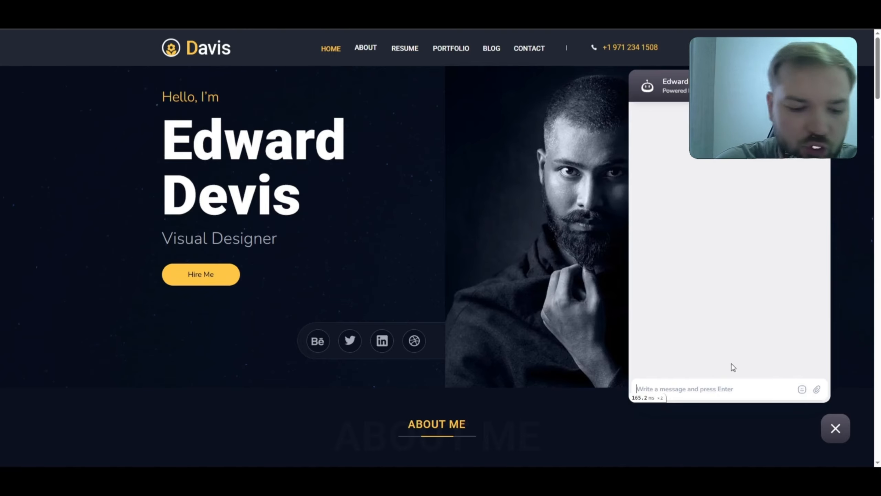
pyautogui.write('hello')
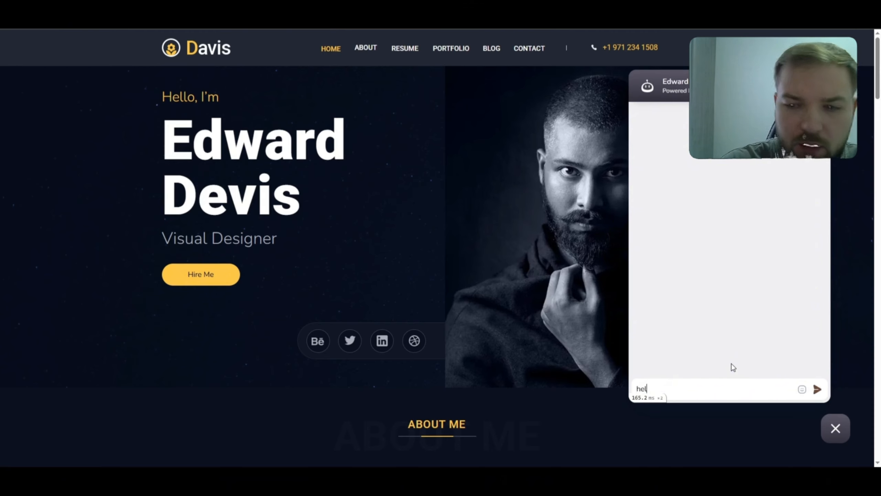
pyautogui.press('Return')
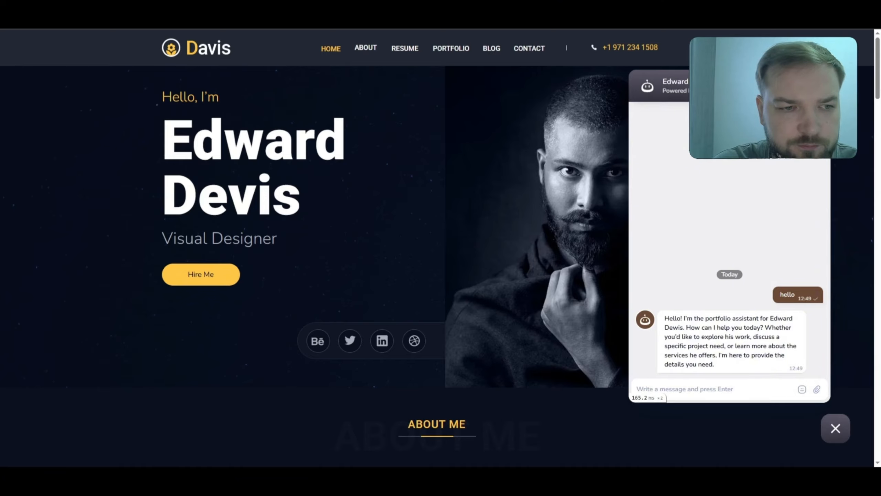
# Step: Send the pasted question about the portfolio owner's key strengths
pyautogui.click(690, 389)
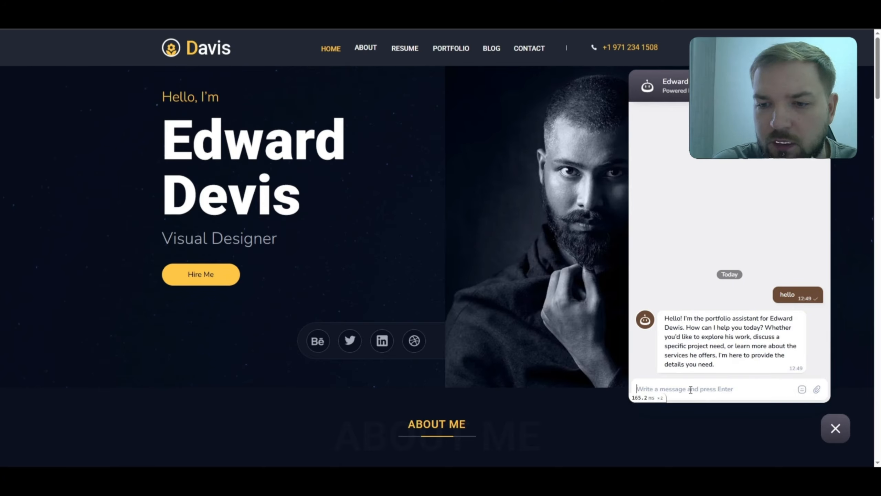
pyautogui.hotkey('ctrl', 'v')
pyautogui.press('Return')
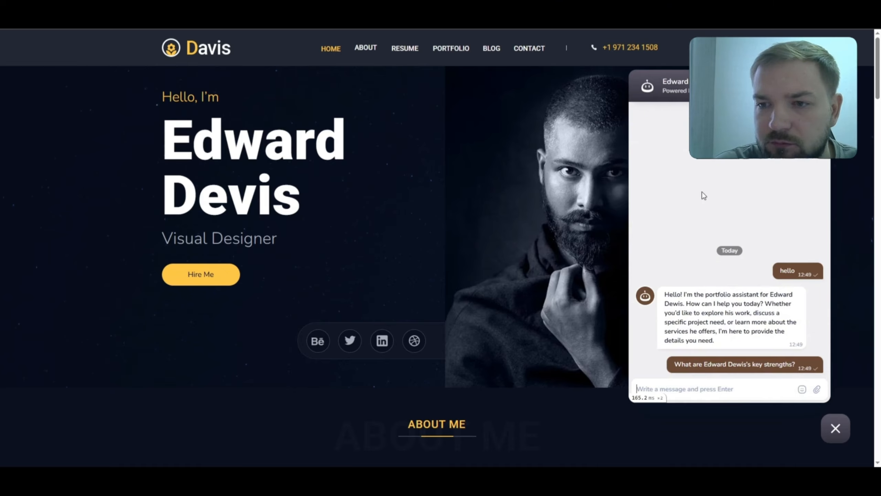